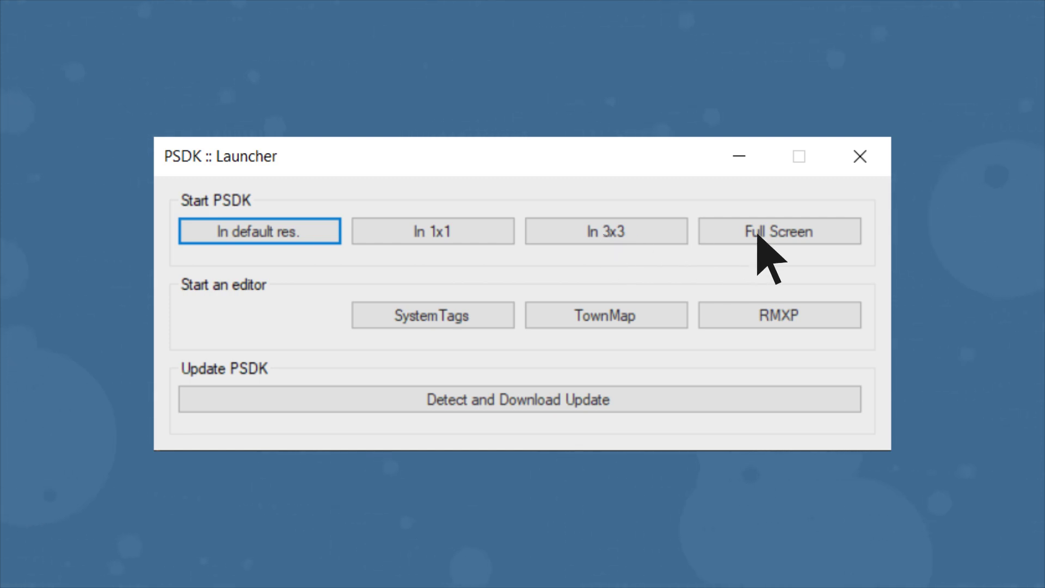
click(789, 237)
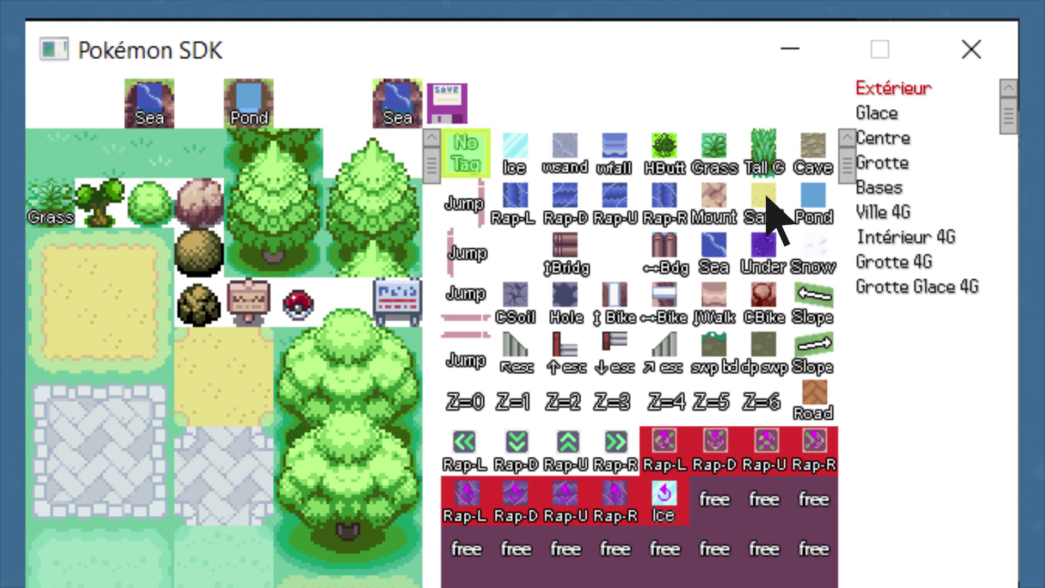
Assign the Sand system tag to the four inner sand tiles of the Extérieur tileset and save the tags
mouse_move(767, 197)
mouse_down()
mouse_move(251, 349)
mouse_move(252, 405)
mouse_move(199, 409)
mouse_move(200, 353)
mouse_up()
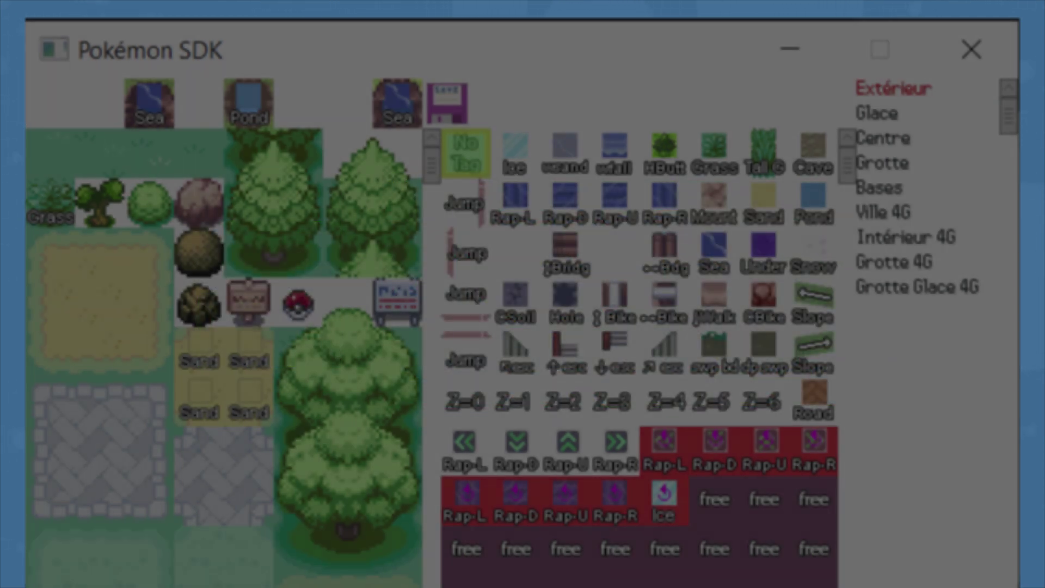
click(446, 99)
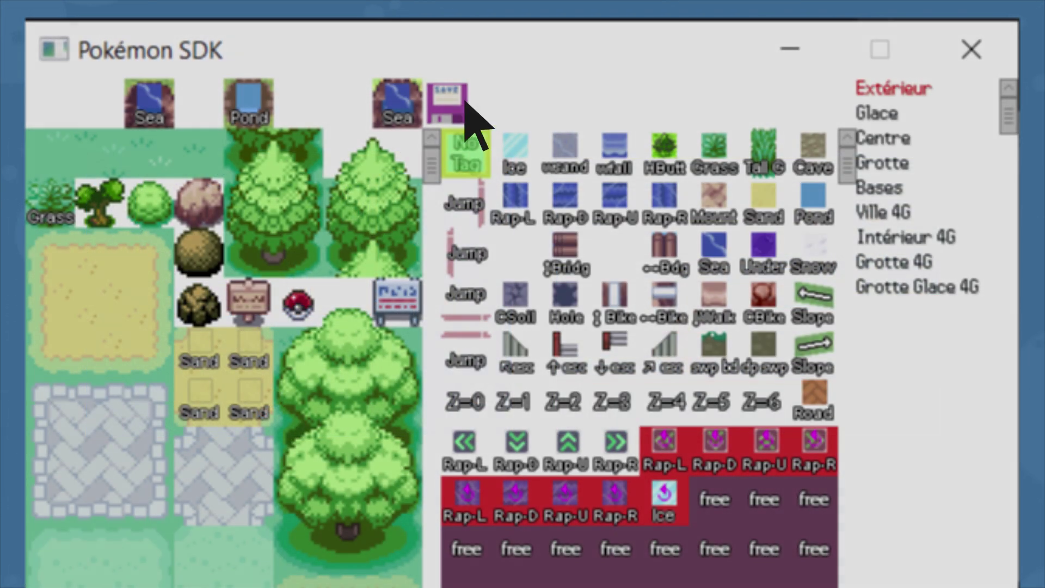
key(ctrl+s)
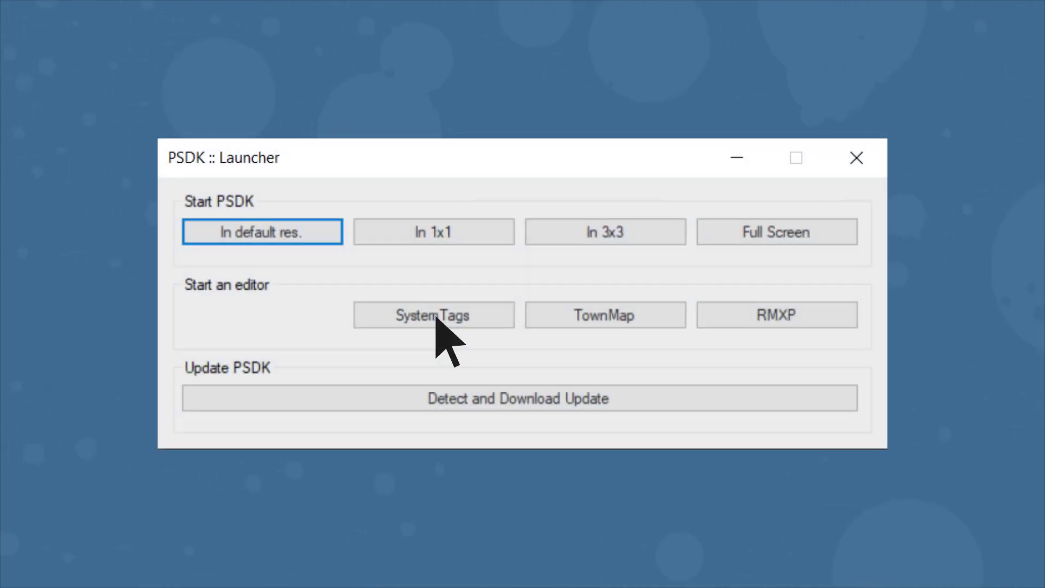
click(614, 318)
click(775, 318)
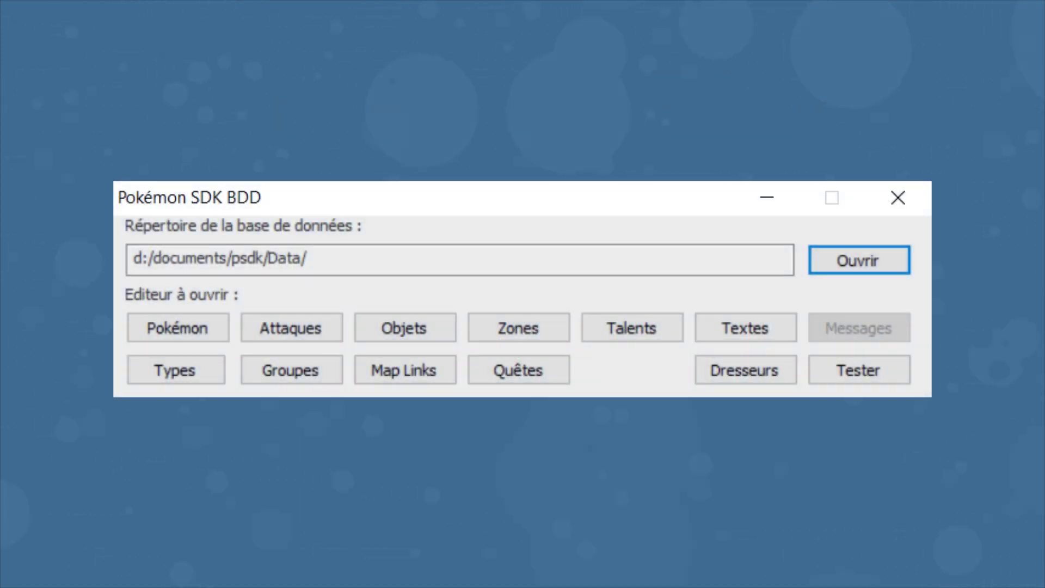
Open the database's text editor and load the attack names file, 6 - Nom des attaques
click(747, 327)
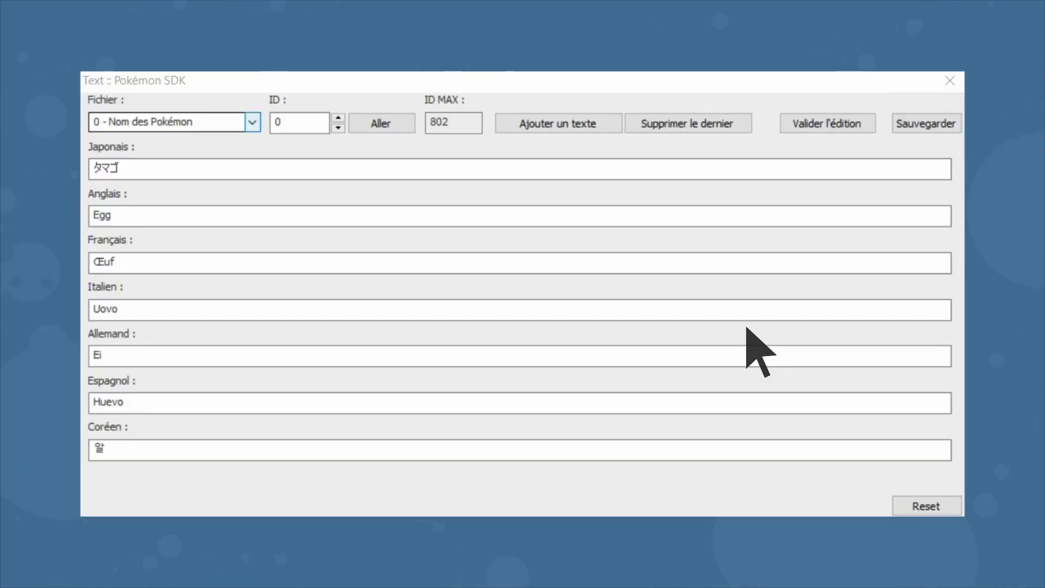
key(alt+Down)
mouse_move(251, 251)
mouse_down()
mouse_move(251, 364)
mouse_move(251, 266)
mouse_up()
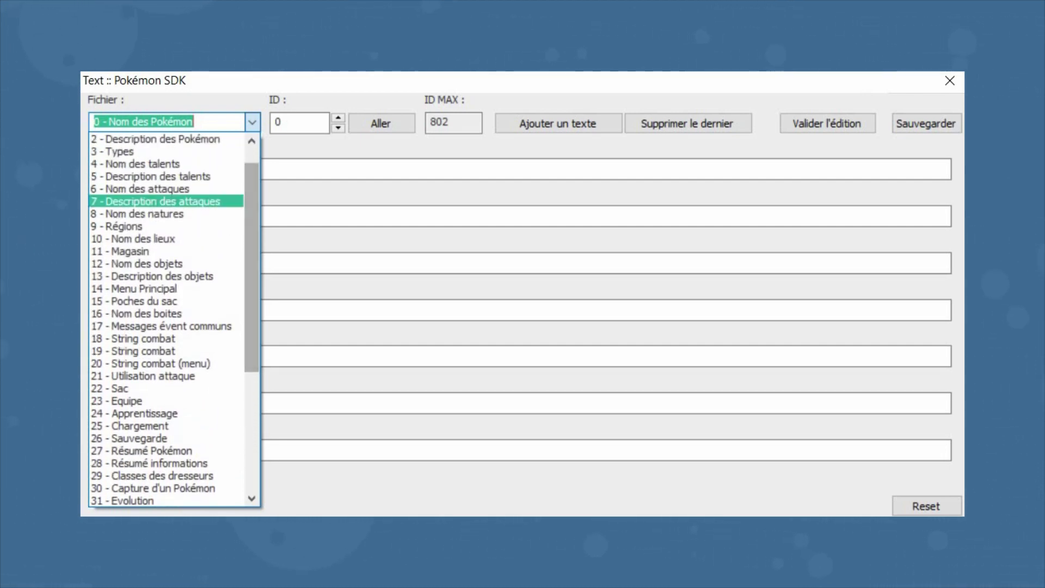
click(139, 188)
Advance one by one through the attack name translations up to ID 10
click(338, 118)
click(338, 118)
click(338, 119)
click(338, 118)
click(338, 119)
click(338, 118)
click(338, 118)
click(338, 118)
click(338, 118)
click(338, 118)
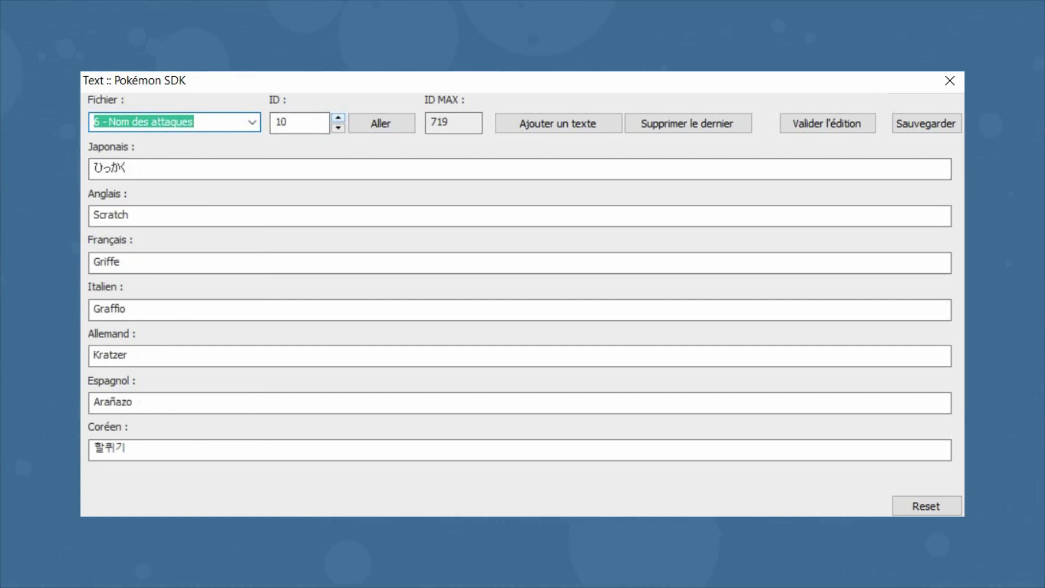
Jump to ID 150 in the attack names file to view its translations
key(Tab)
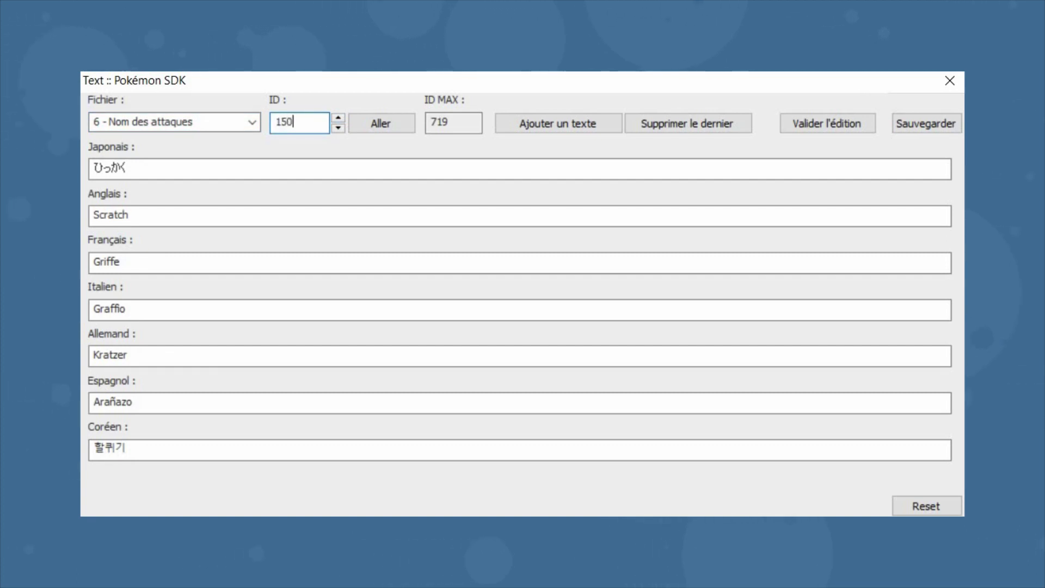
key(Return)
key(shift+Tab)
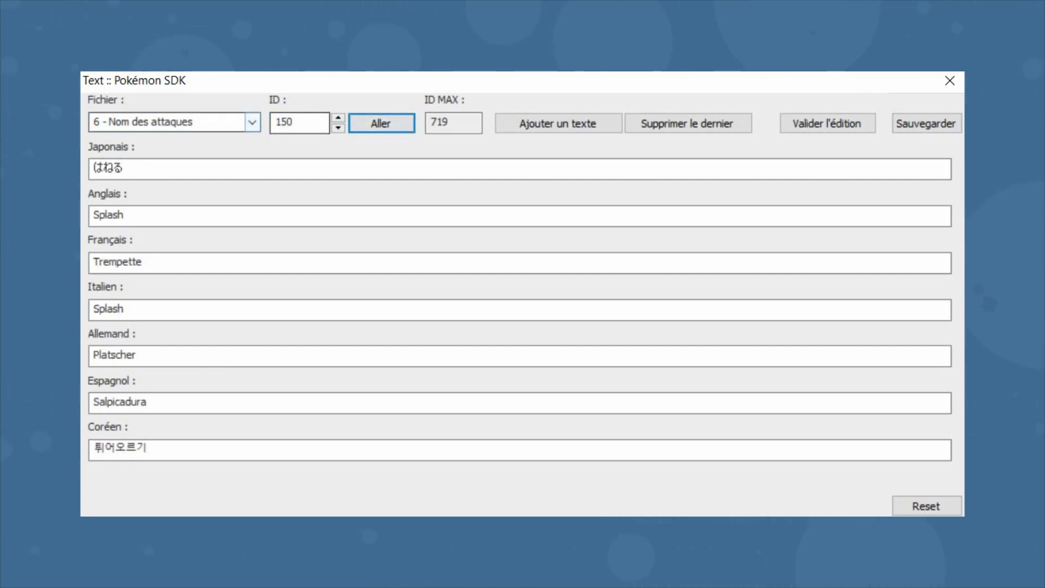
Load the place names file, 10 - Nom des lieux, and go to ID 20
key(alt+Down)
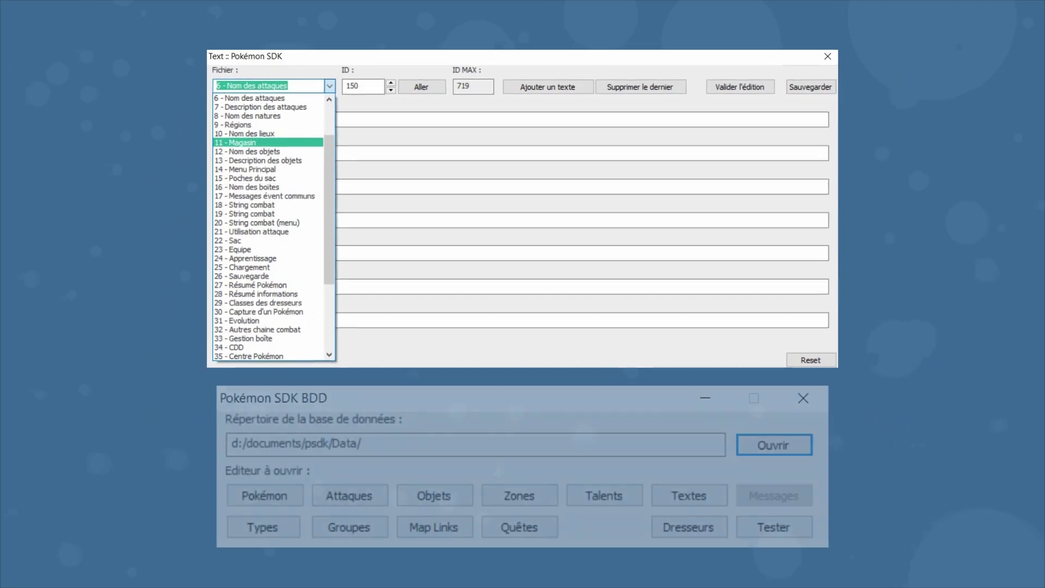
key(Return)
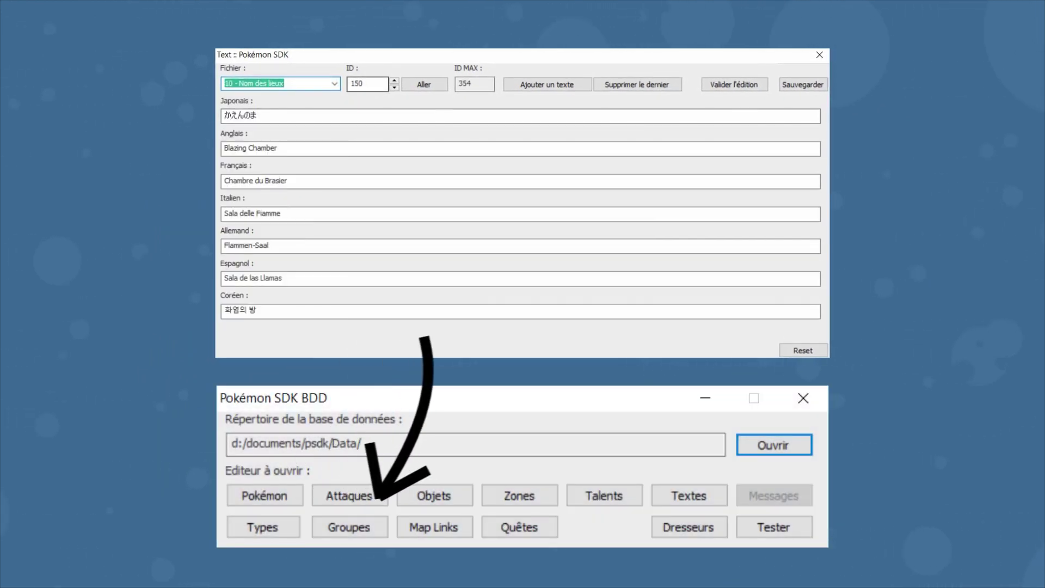
key(Tab)
text(20)
key(Tab)
key(Return)
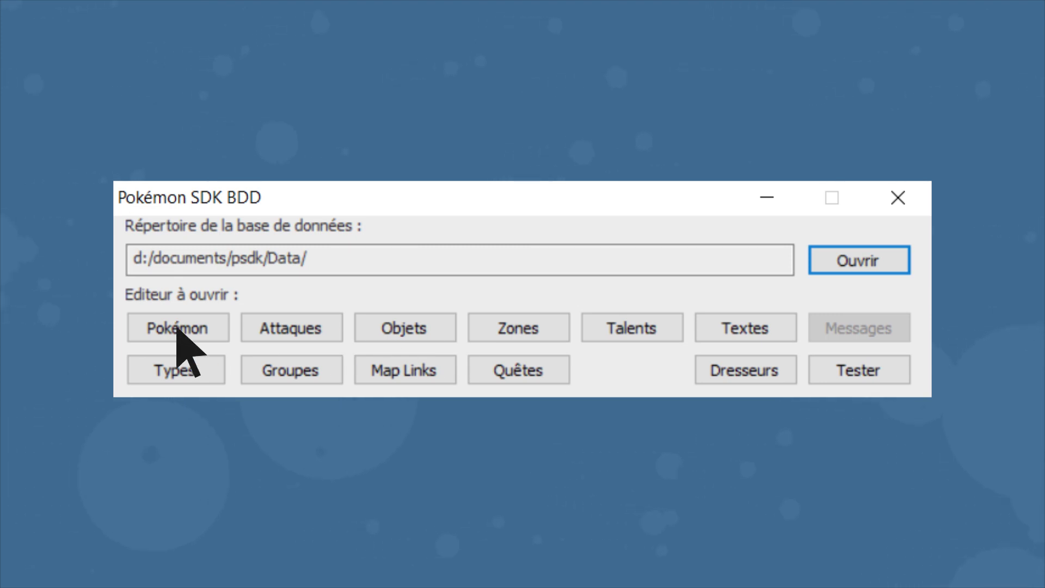
Open the moveset editor from the Pokémon editor, view the attacks learned by Grolem (076), and close the moveset window
click(177, 328)
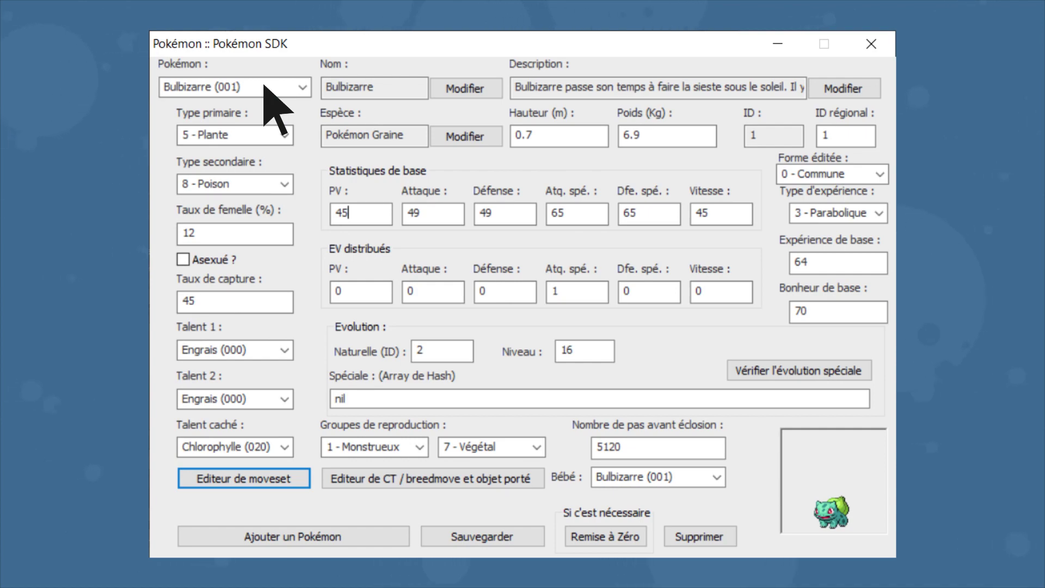
click(265, 479)
scroll(265, 479, down, 20)
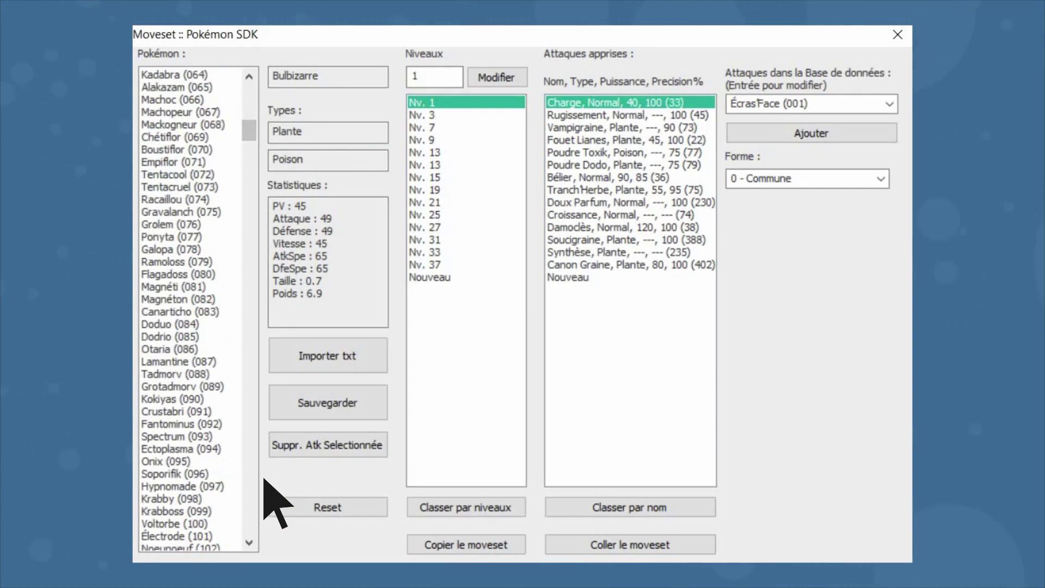
key(e)
key(g)
key(r)
key(o)
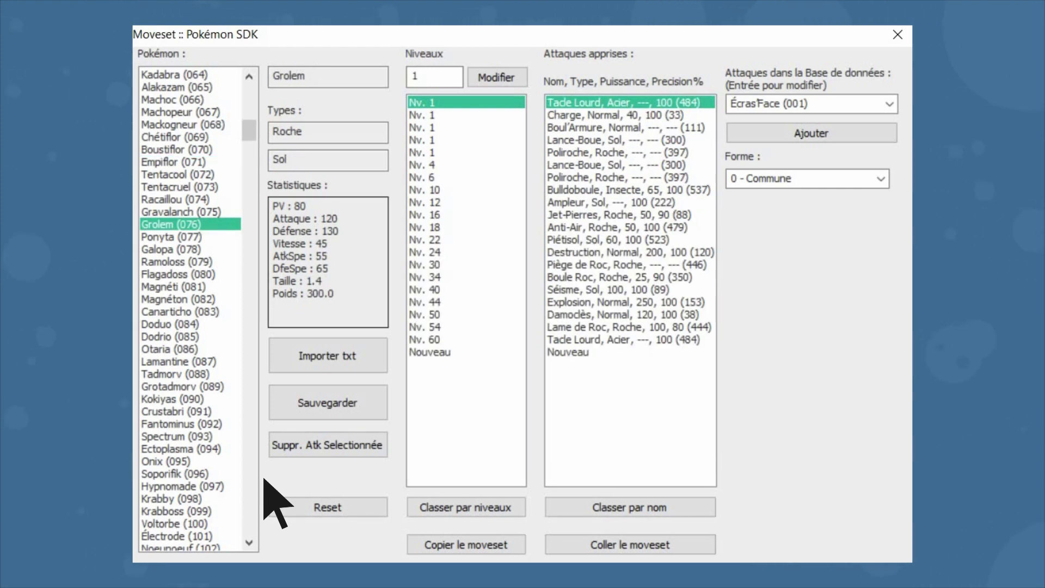
key(alt+F4)
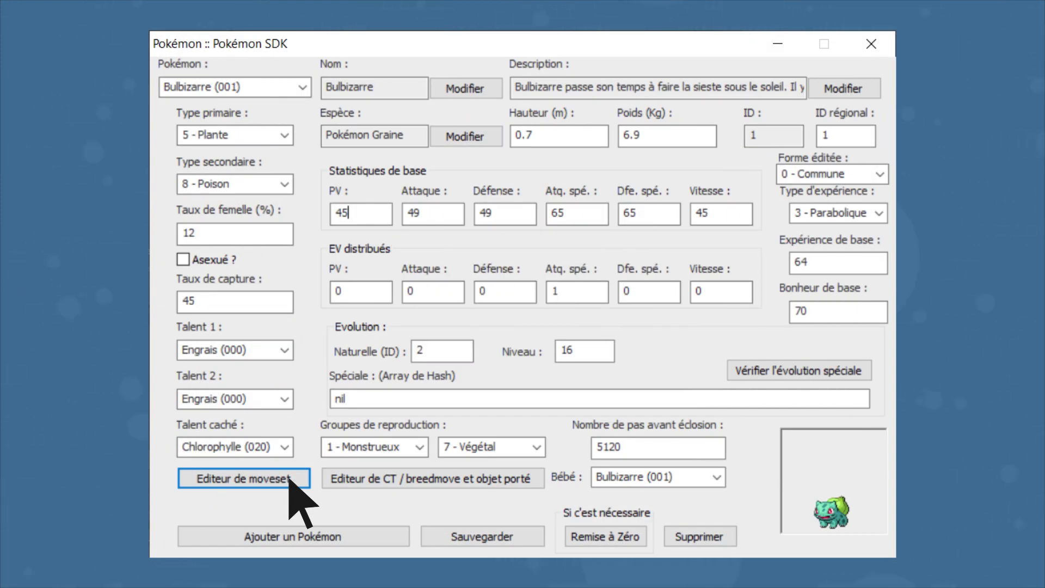
View the CT, breeding move and held item settings for Bulbizarre (001), and close their window
click(429, 480)
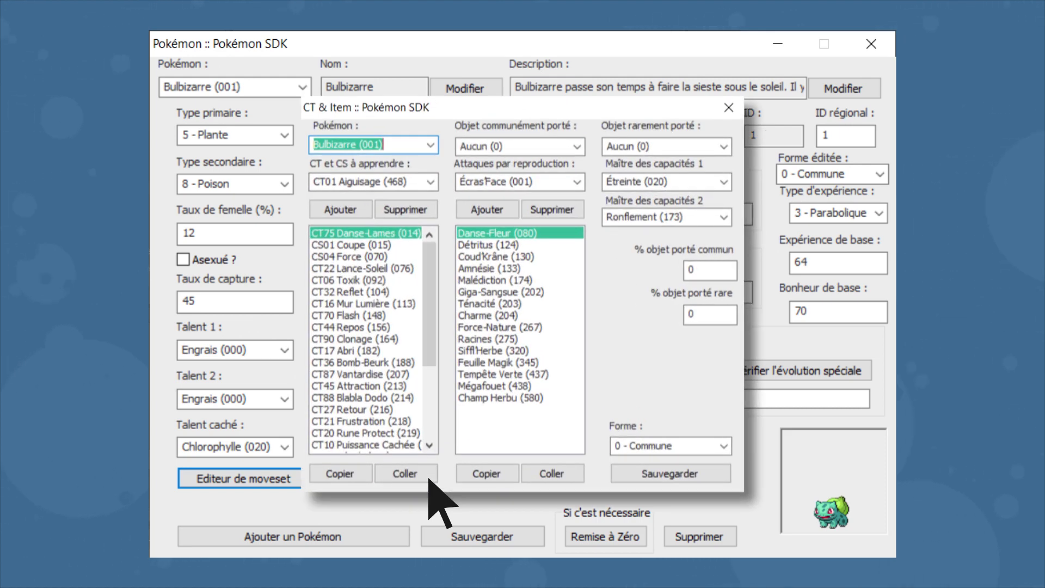
key(alt+F4)
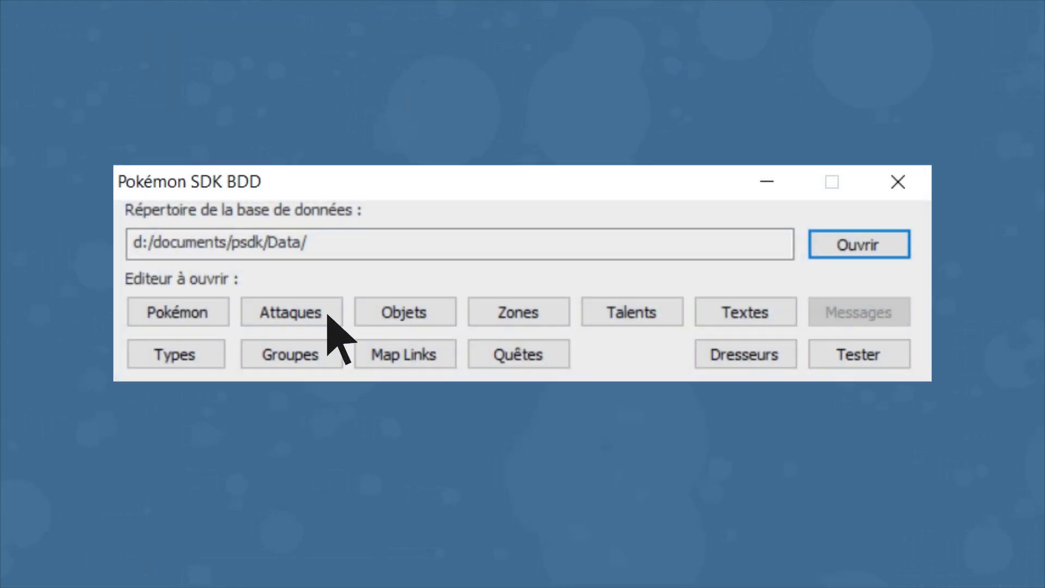
Look through the database's Objets, Attaques, Zones, Types, Groupes, Map Links, Quêtes and Dresseurs editors in turn
click(417, 315)
click(301, 314)
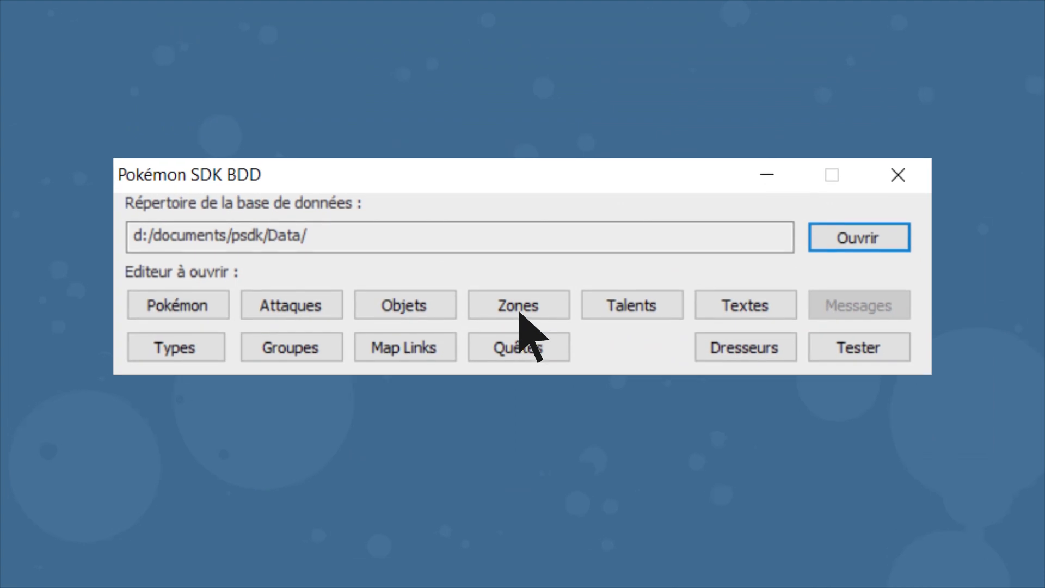
click(519, 313)
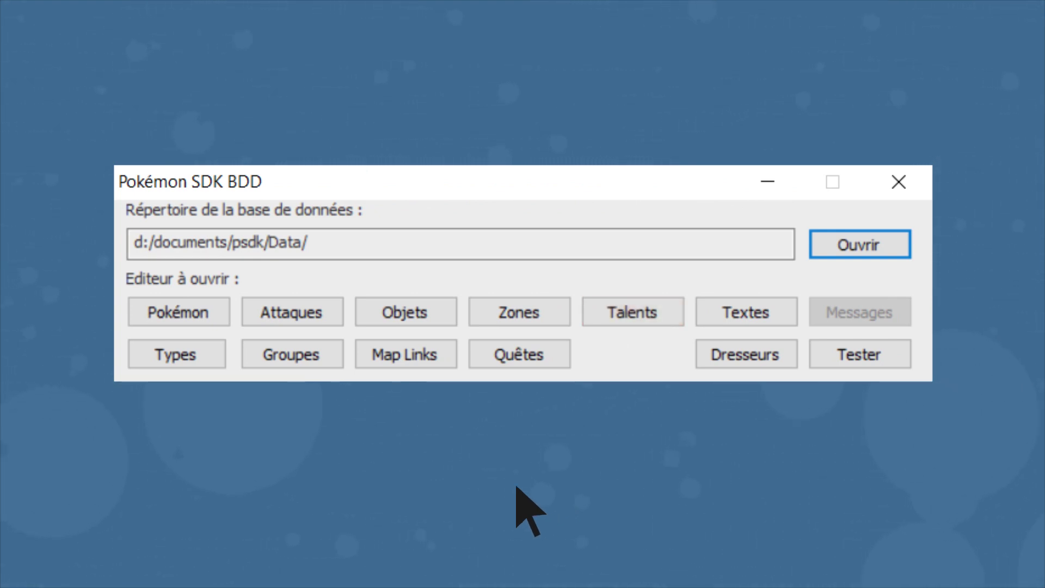
click(172, 352)
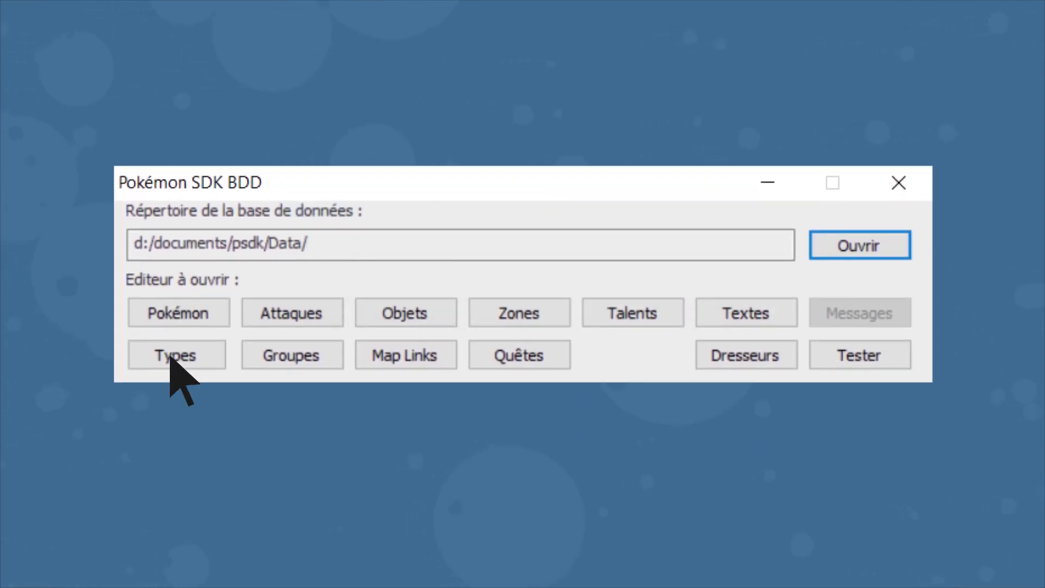
click(291, 357)
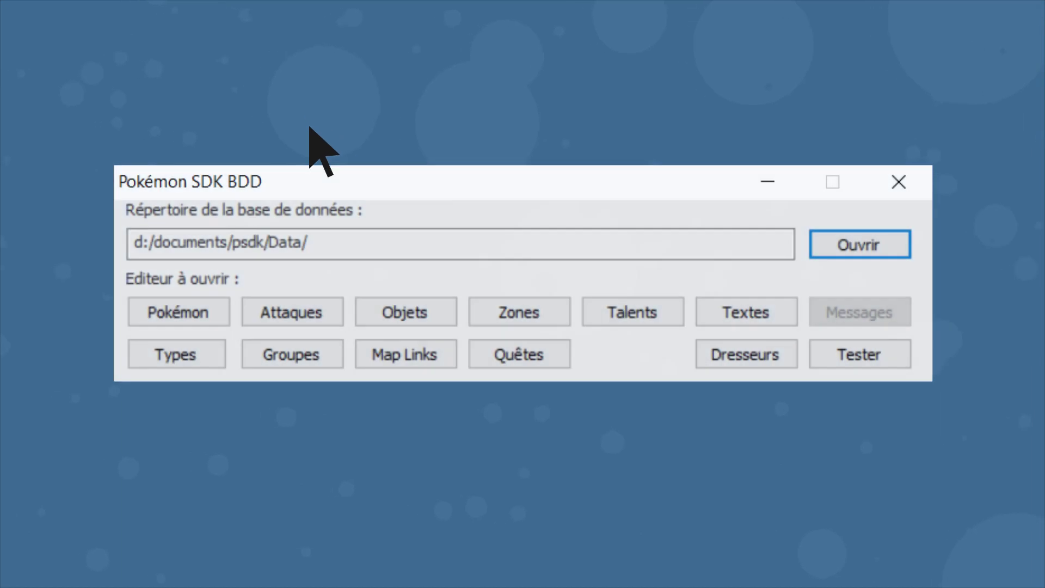
click(407, 357)
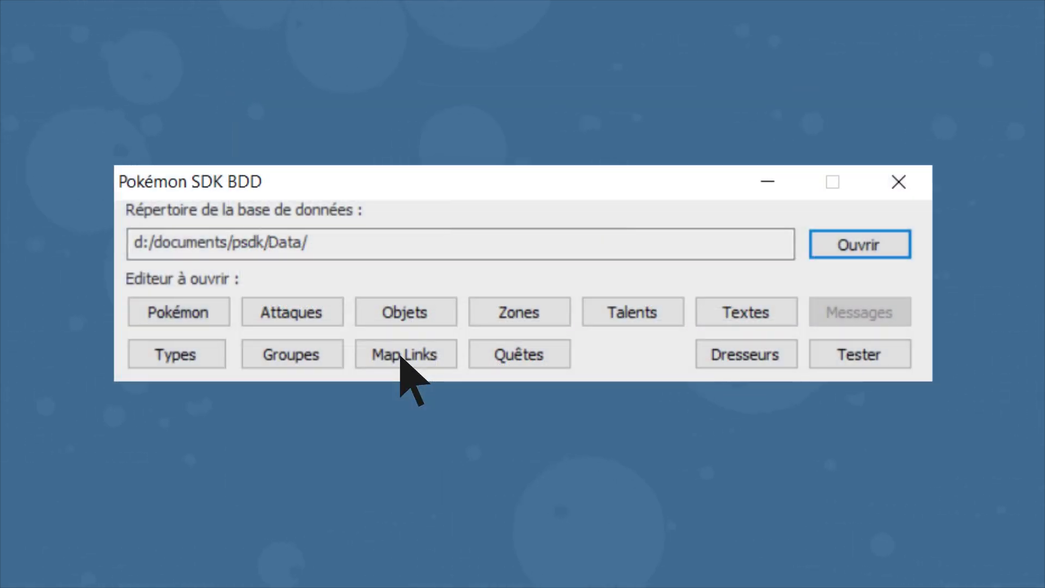
click(517, 358)
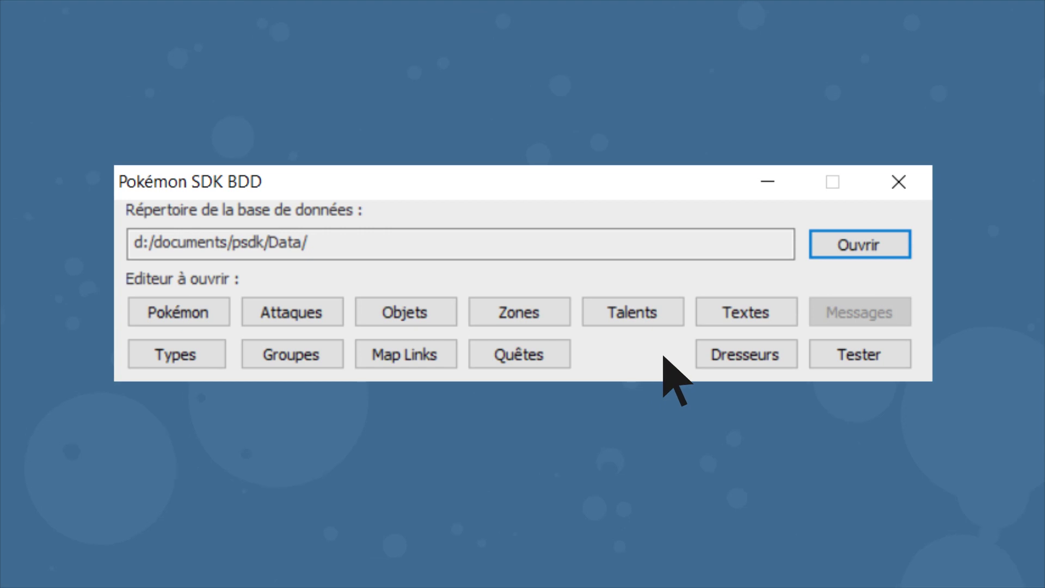
click(750, 358)
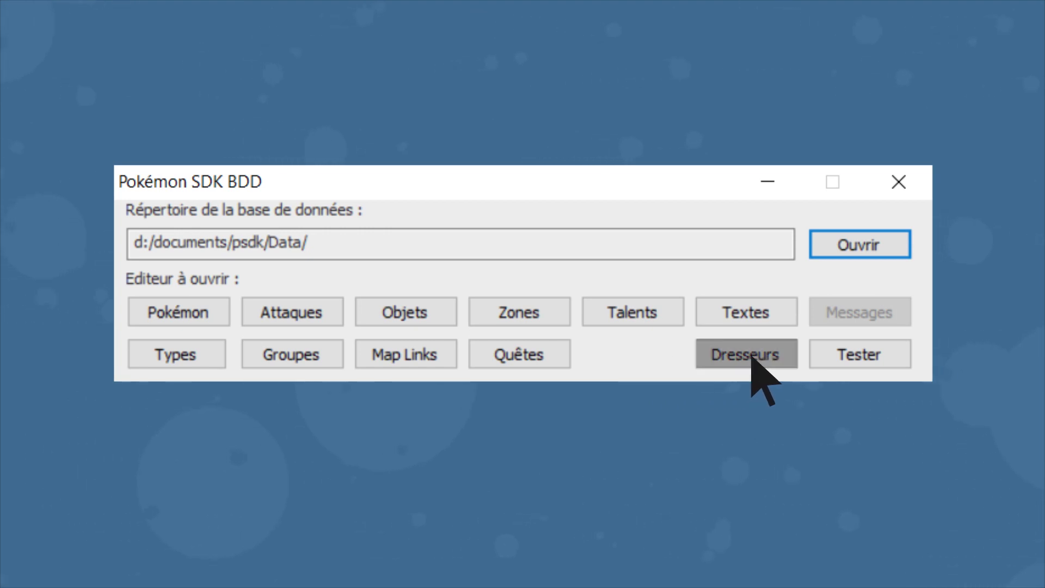